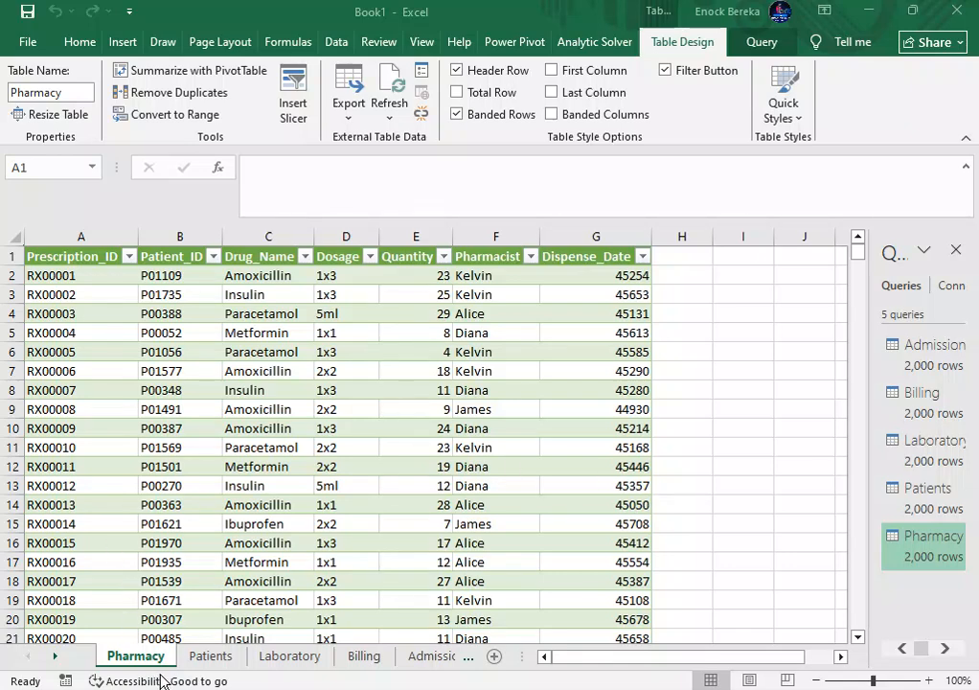
Step: Look through the Pharmacy, Patients, Laboratory, Billing and Admissions sheets and check the Patient_ID column shared by each table
left_click(224, 663)
left_click(288, 656)
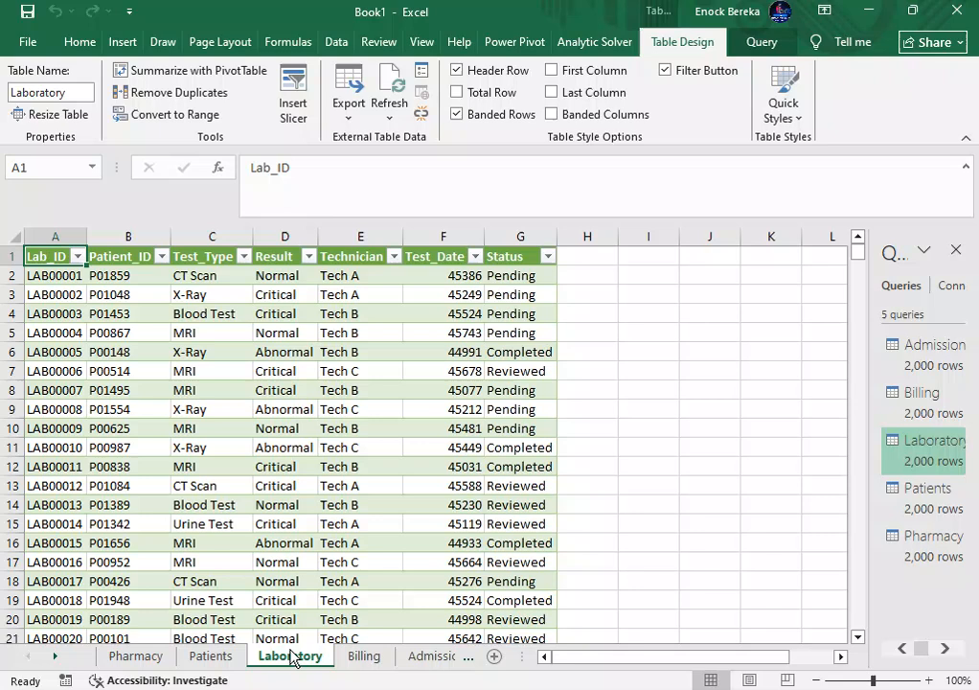
left_click(358, 660)
left_click(433, 660)
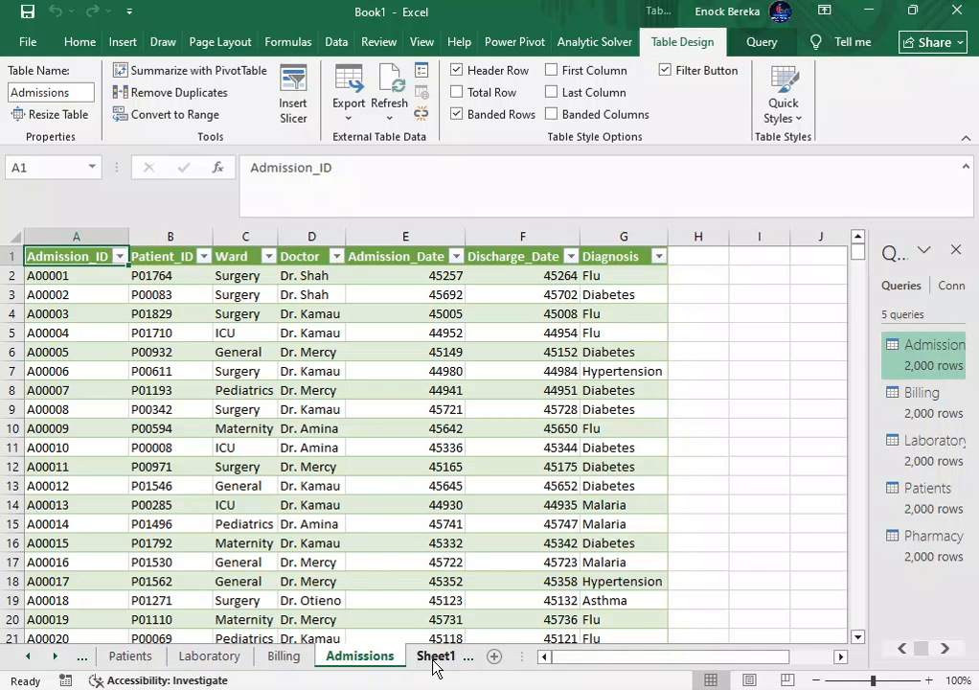
left_click(172, 236)
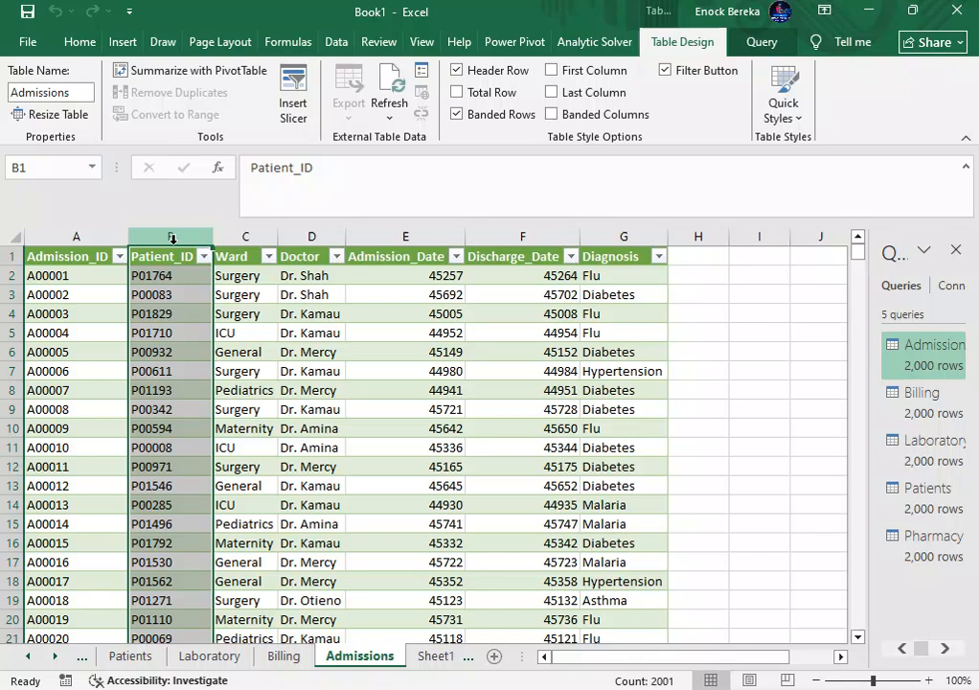
left_click(283, 655)
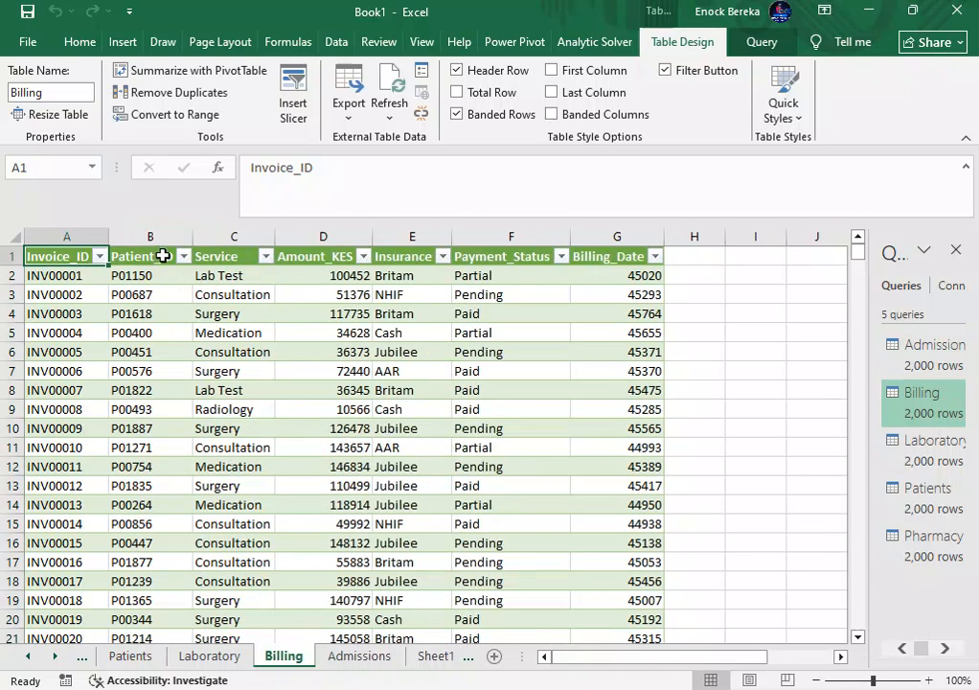
left_click(157, 253)
left_click(230, 660)
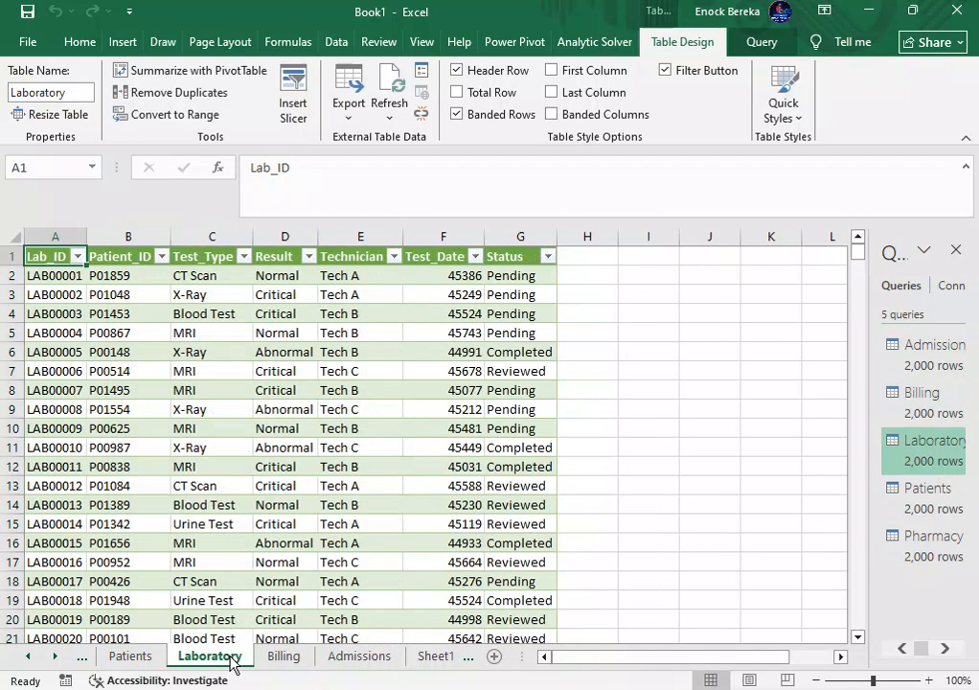
left_click(131, 235)
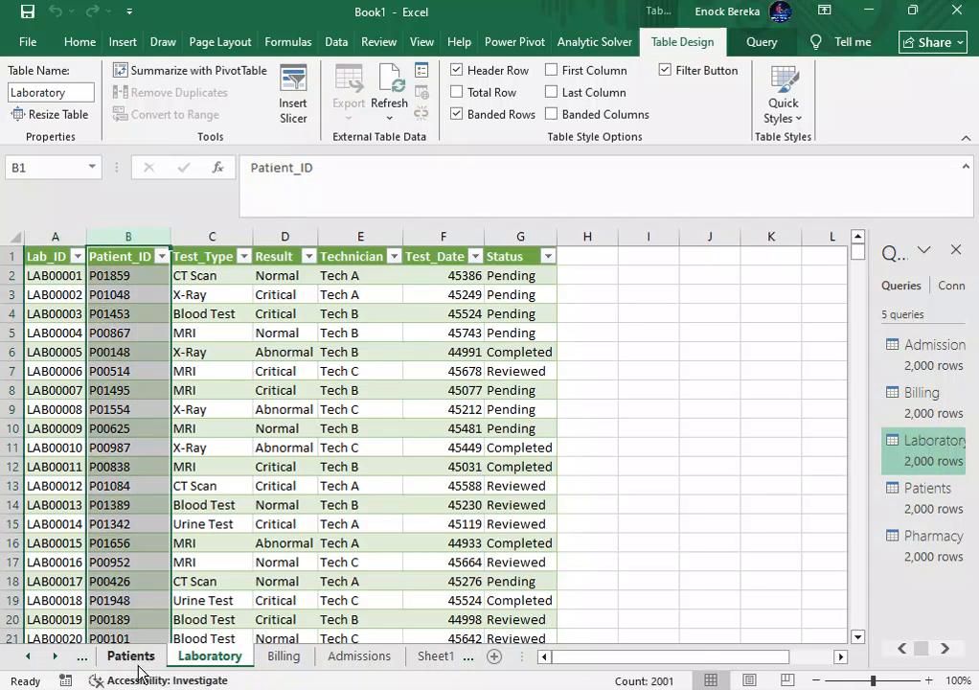
left_click(134, 661)
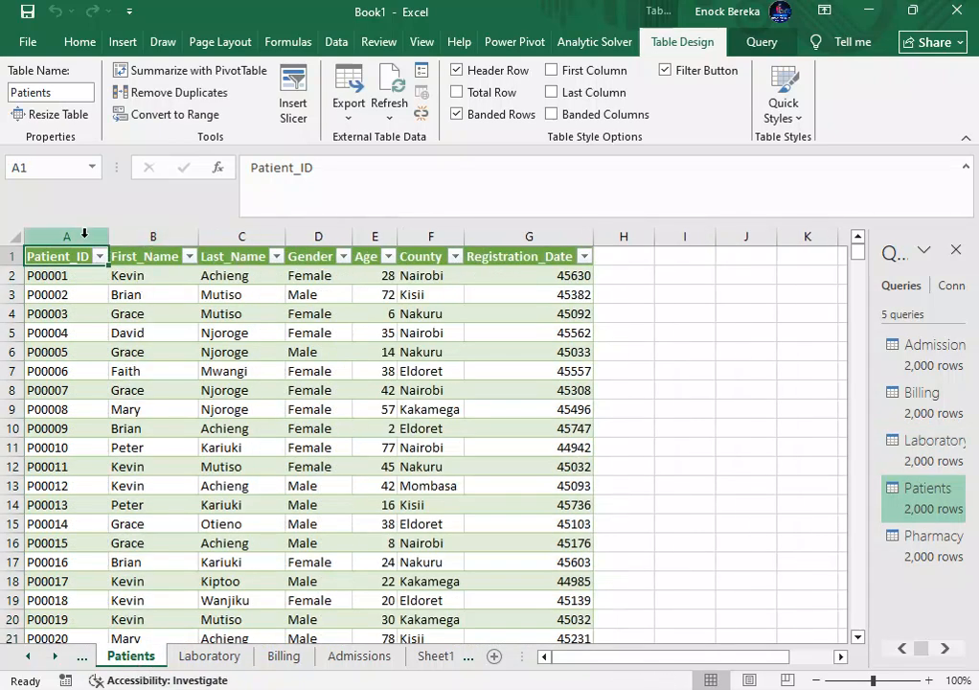
left_click(85, 233)
left_click(29, 659)
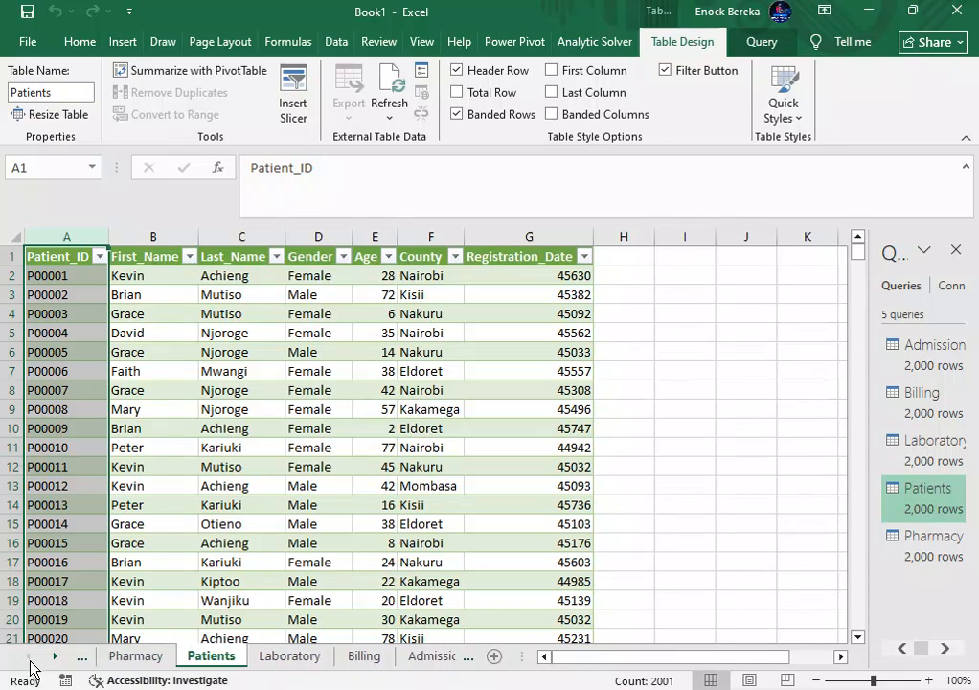
left_click(134, 659)
left_click(88, 235)
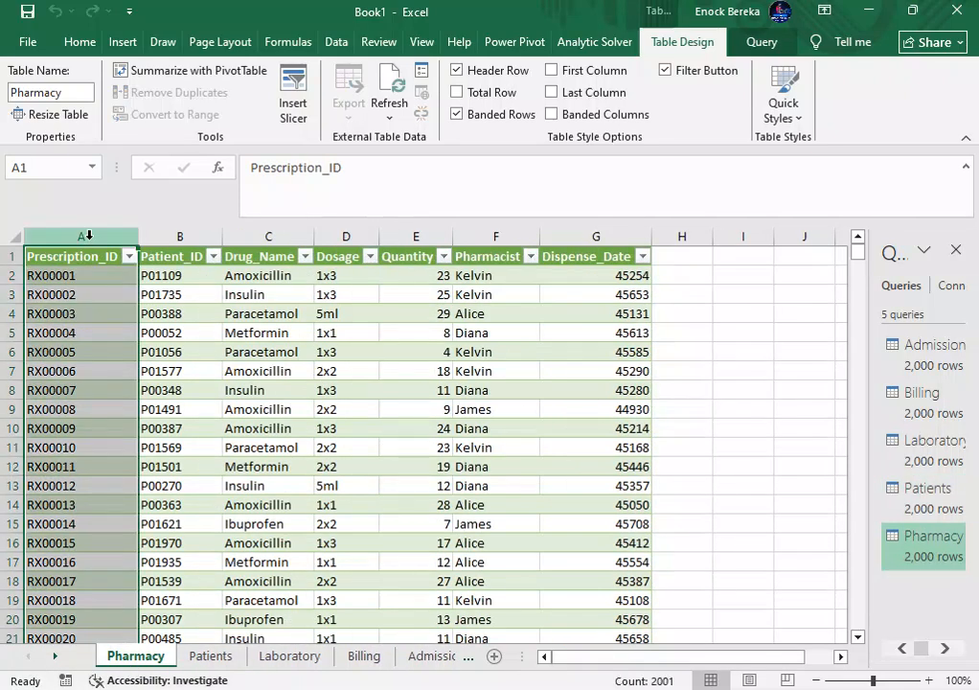
left_click(177, 233)
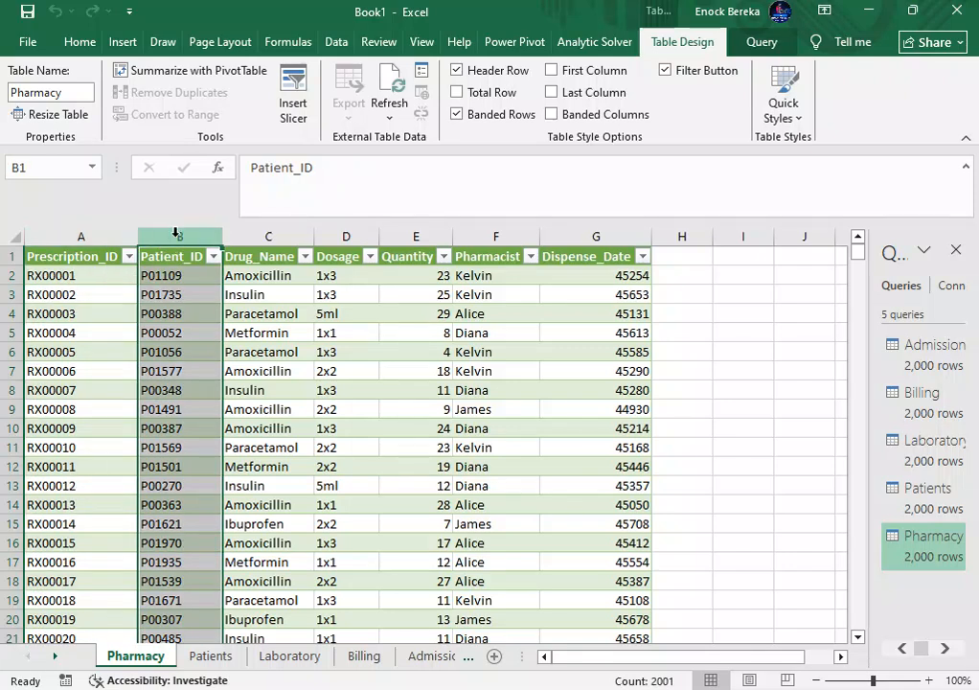
Step: Add the Patients table and the Pharmacy table to the Power Pivot data model
left_click(212, 657)
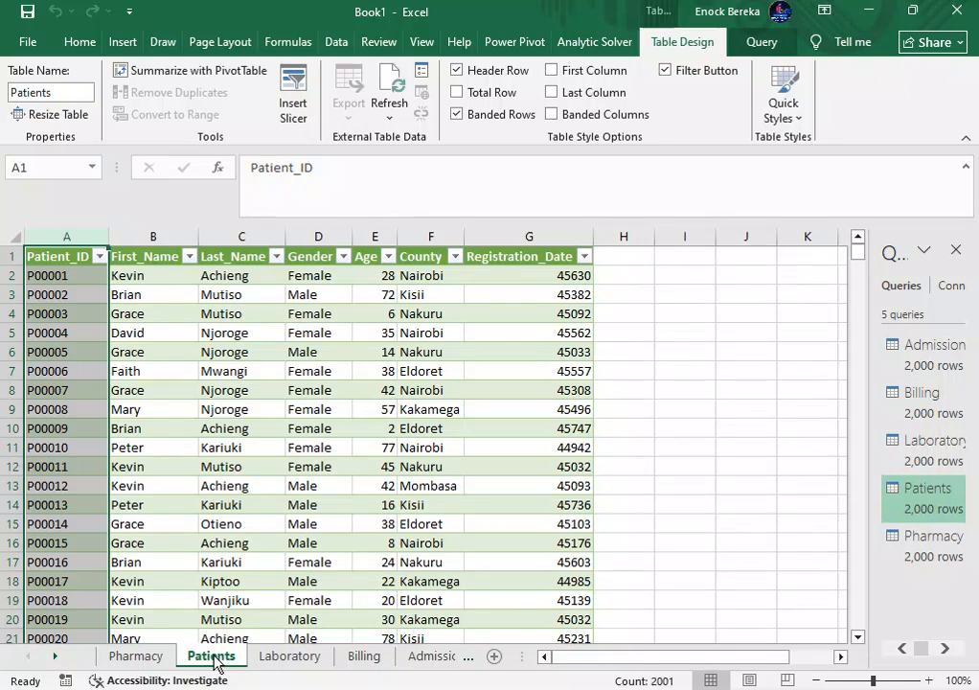
left_click(507, 44)
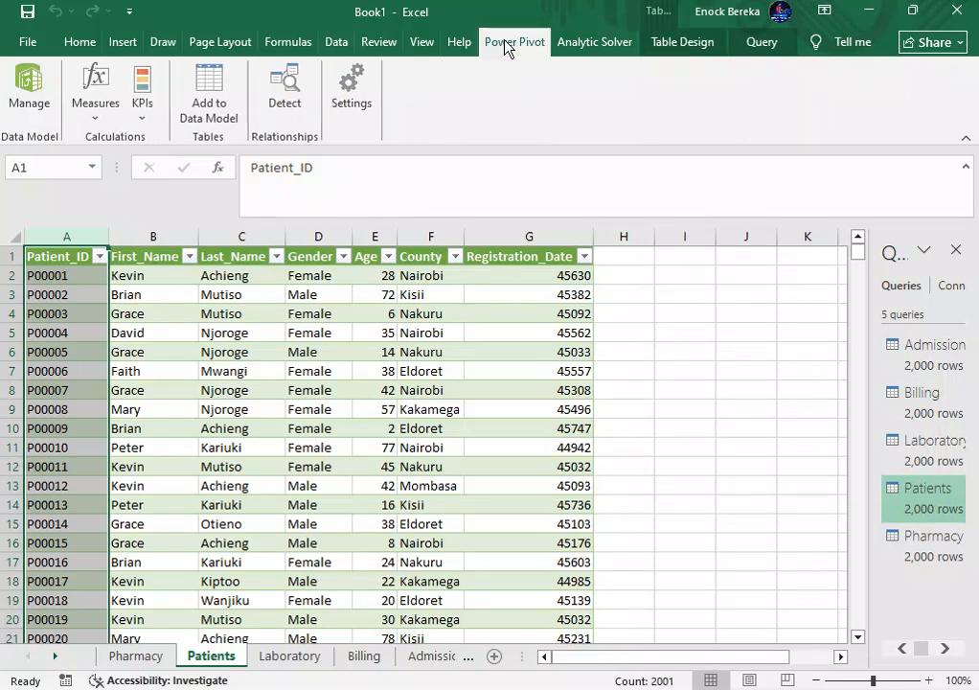
left_click(218, 93)
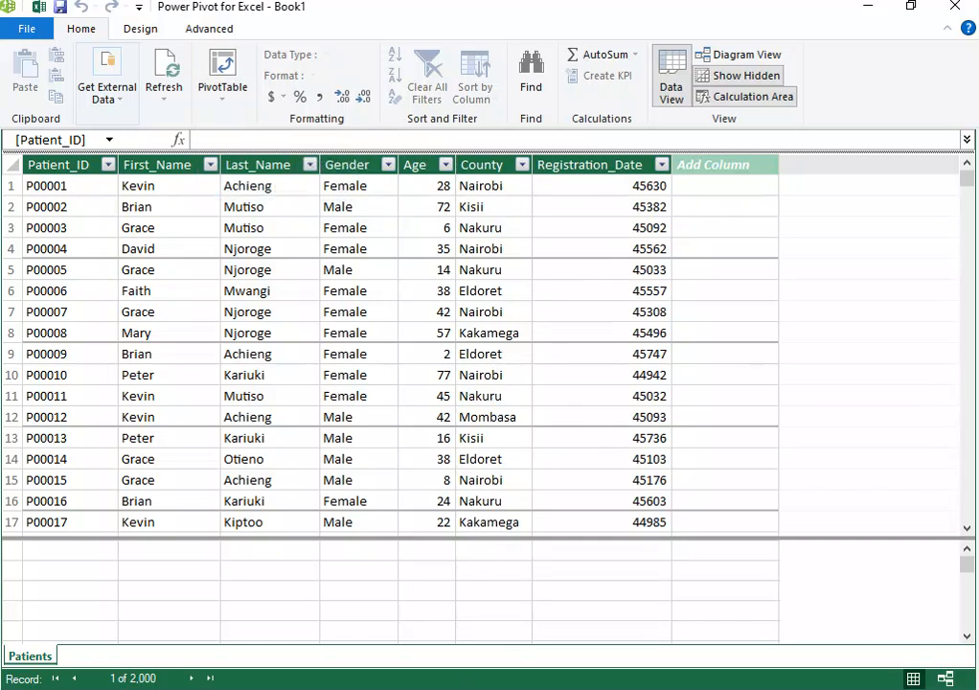
left_click(407, 655)
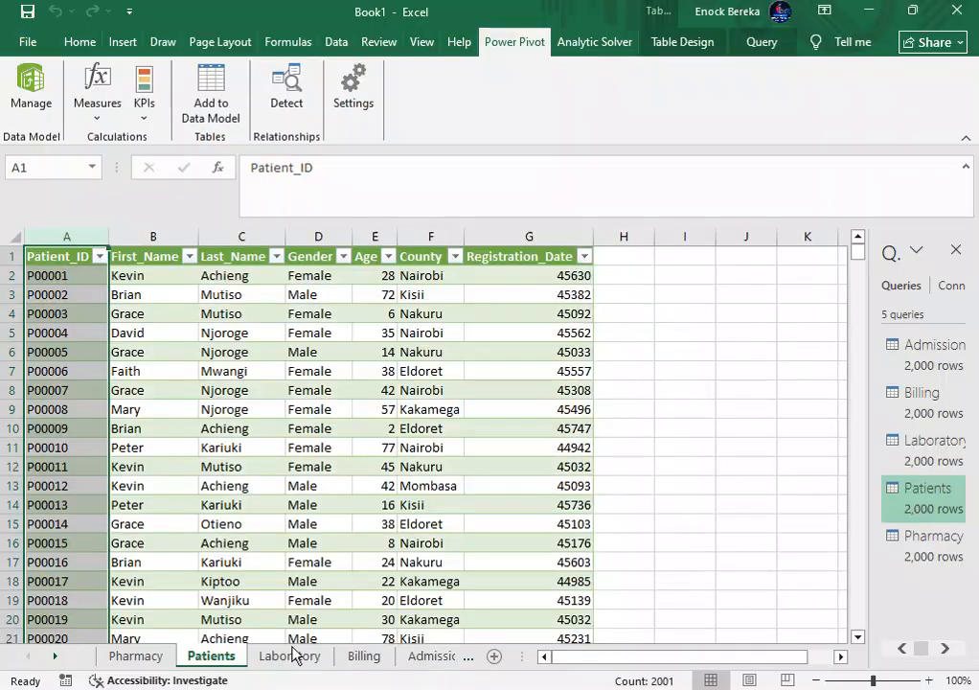
left_click(135, 655)
left_click(211, 101)
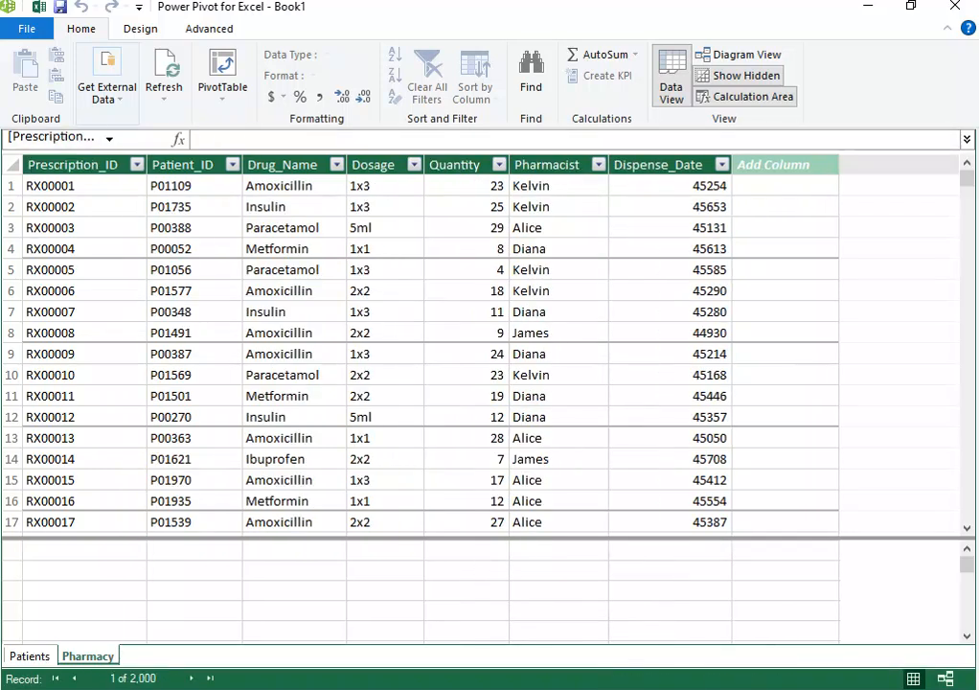
Step: Add the Laboratory table and the Billing table to the Power Pivot data model
left_click(426, 665)
left_click(283, 661)
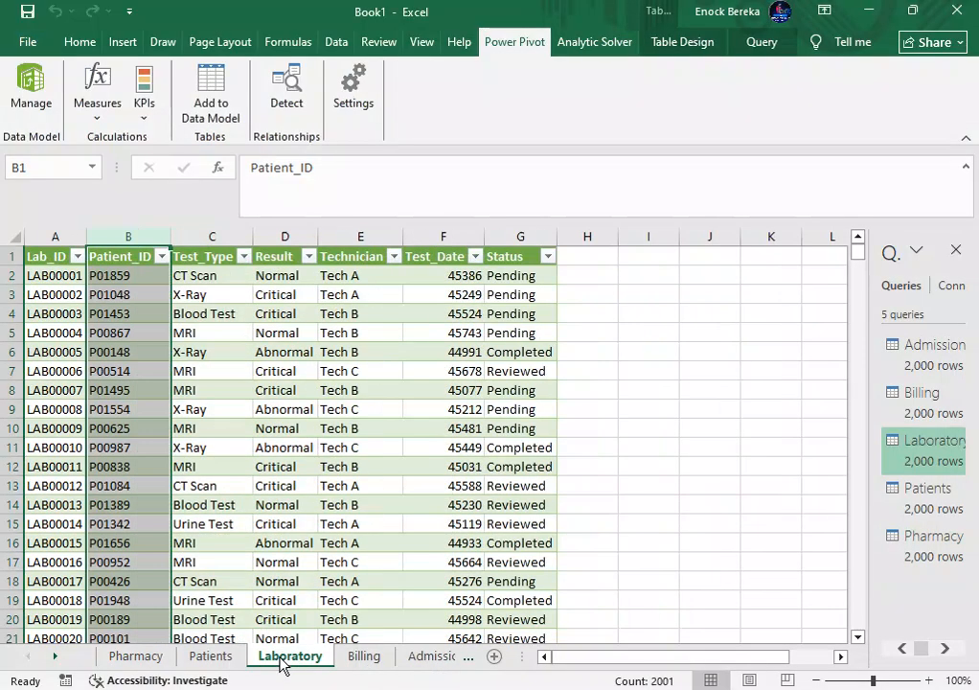
left_click(217, 100)
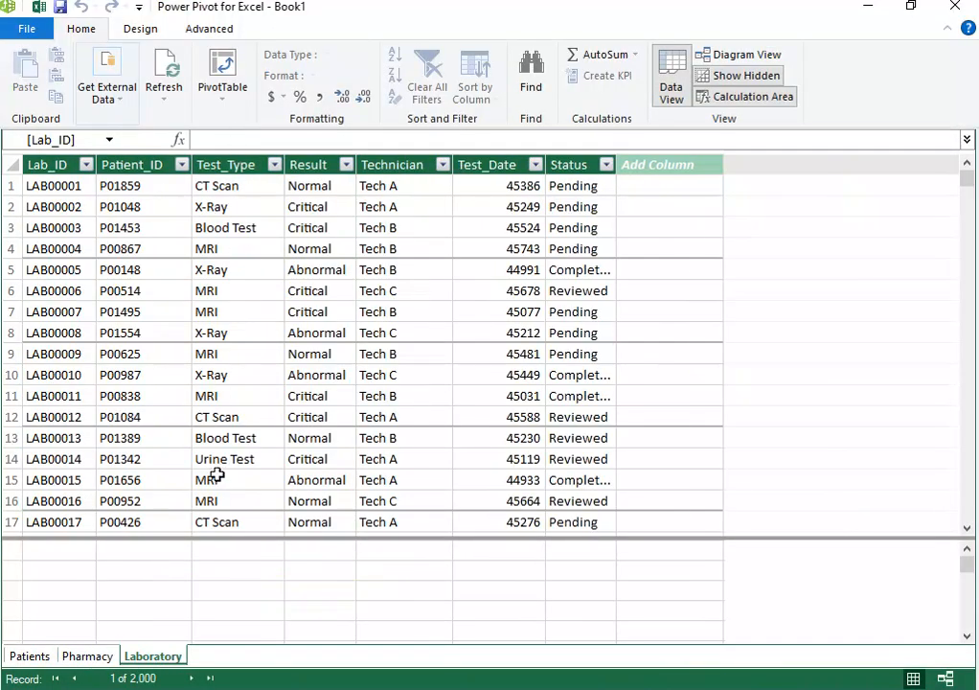
mouse_move(384, 682)
left_click(383, 652)
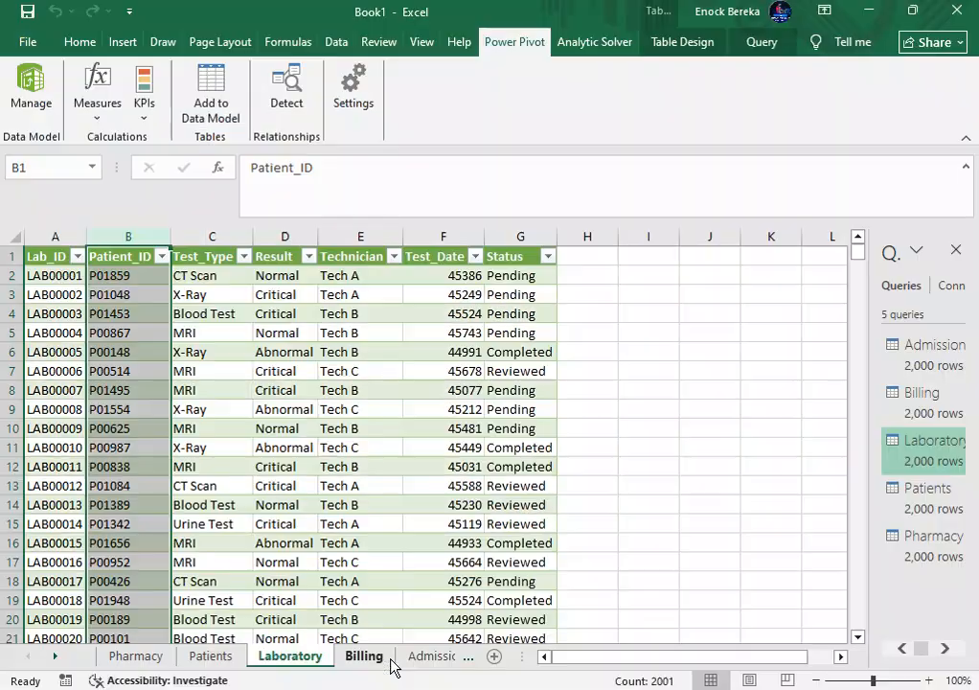
left_click(376, 657)
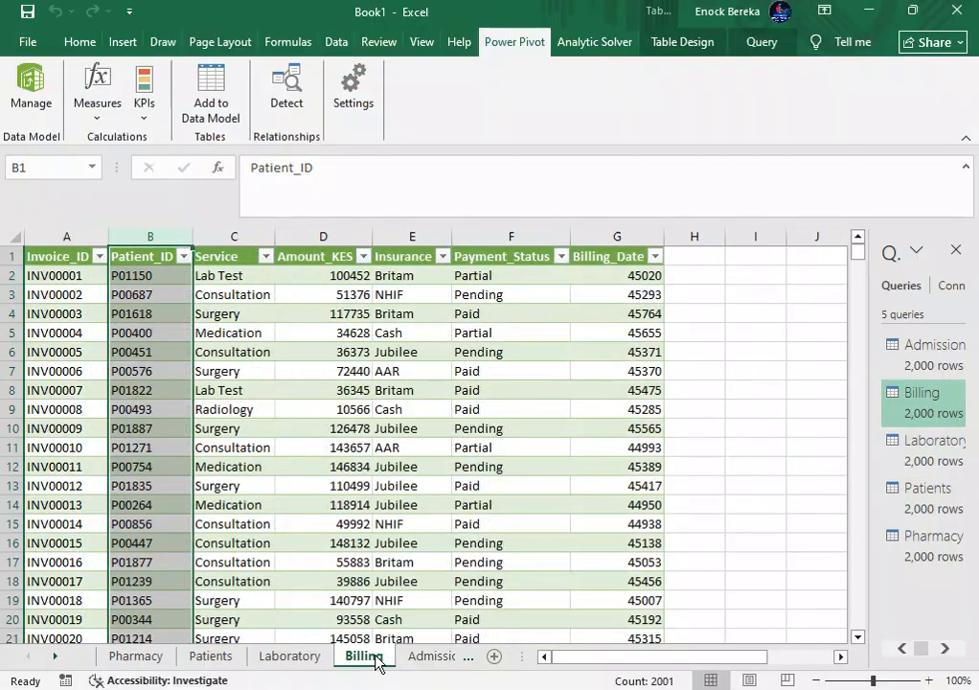
left_click(219, 99)
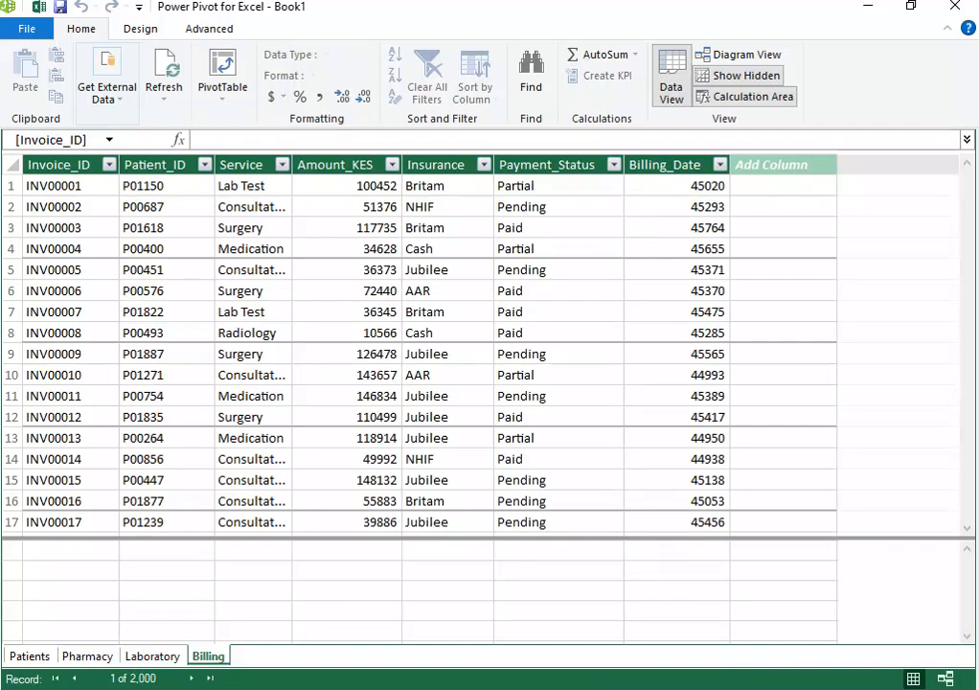
Step: Add the Admissions table to the Power Pivot data model
mouse_move(436, 682)
left_click(436, 661)
left_click(414, 655)
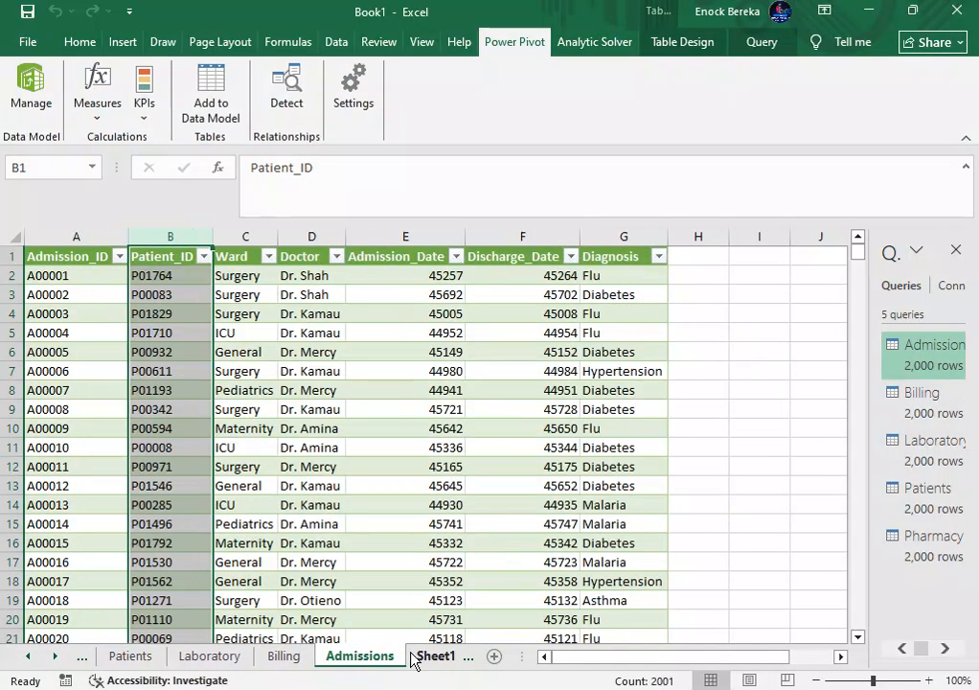
left_click(212, 105)
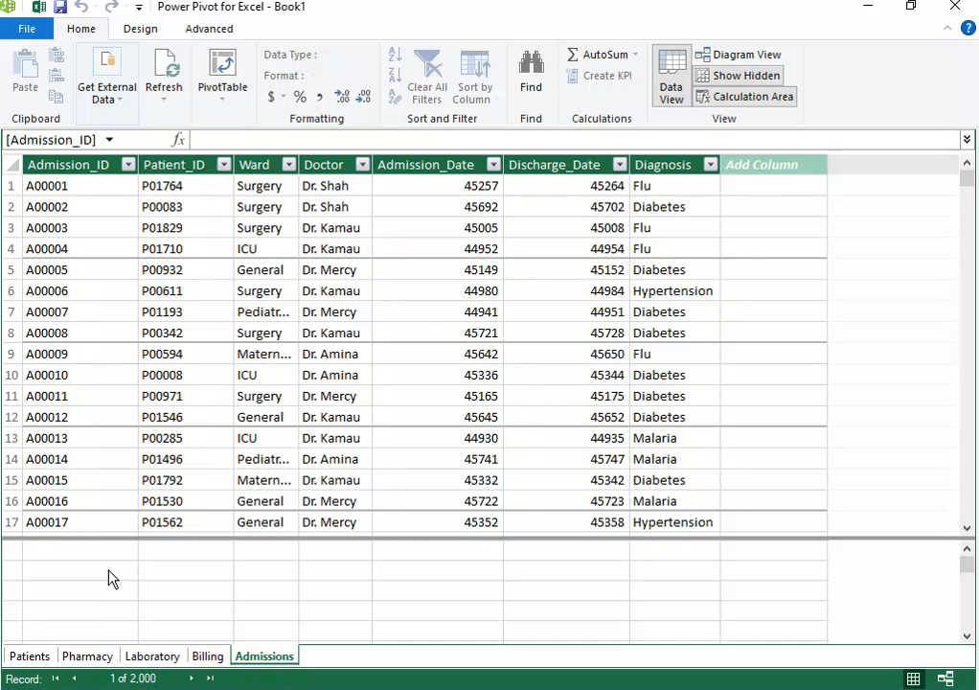
Step: Review the Patients, Pharmacy, Laboratory, Billing and Admissions tables one by one in the data model
left_click(34, 657)
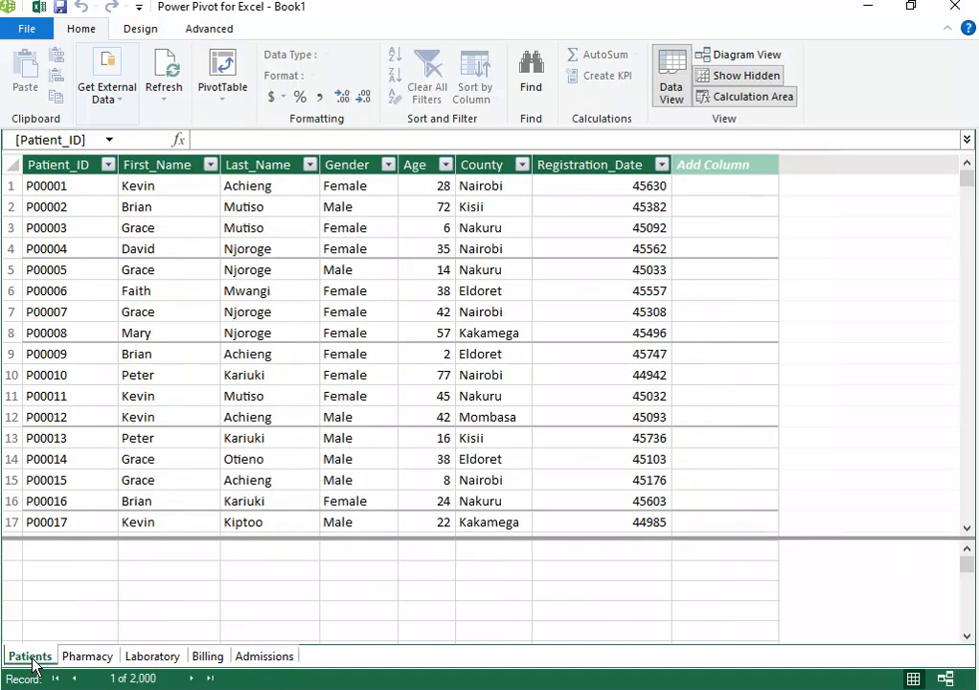
left_click(90, 657)
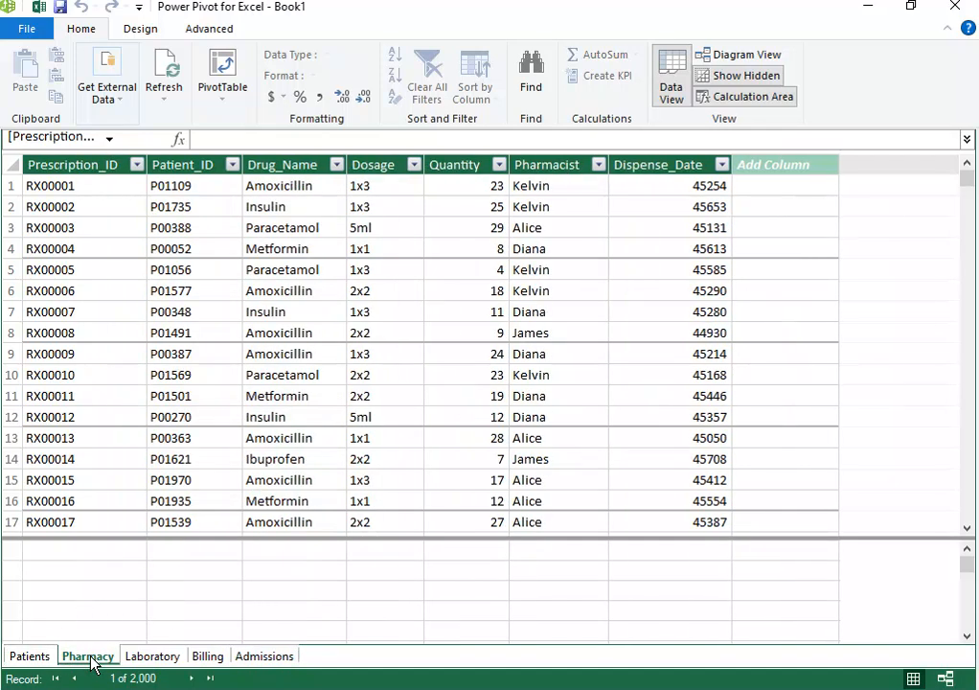
left_click(146, 657)
left_click(201, 657)
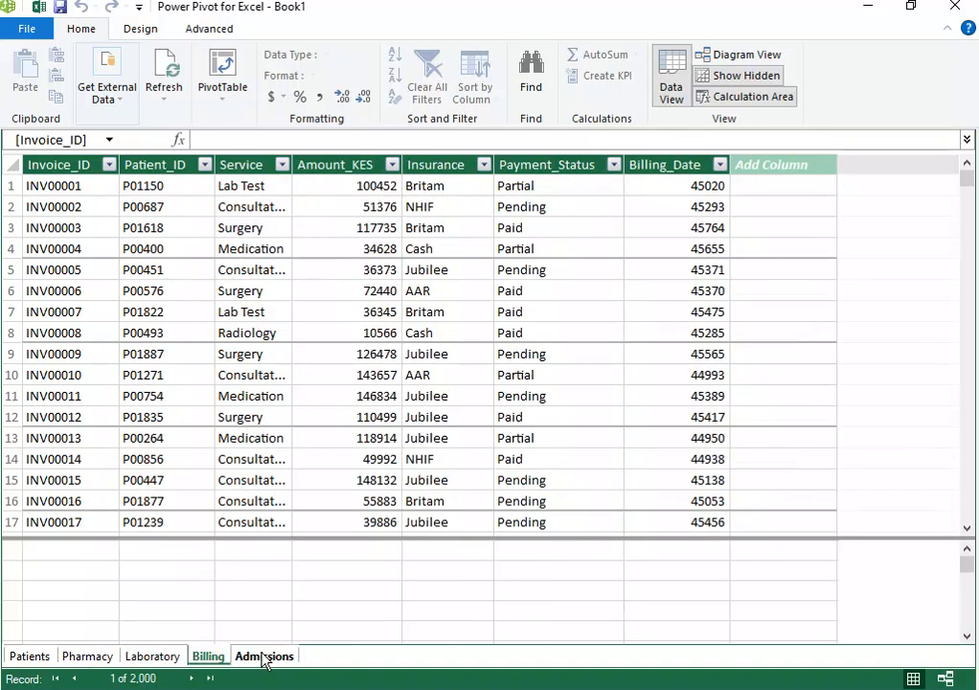
left_click(265, 659)
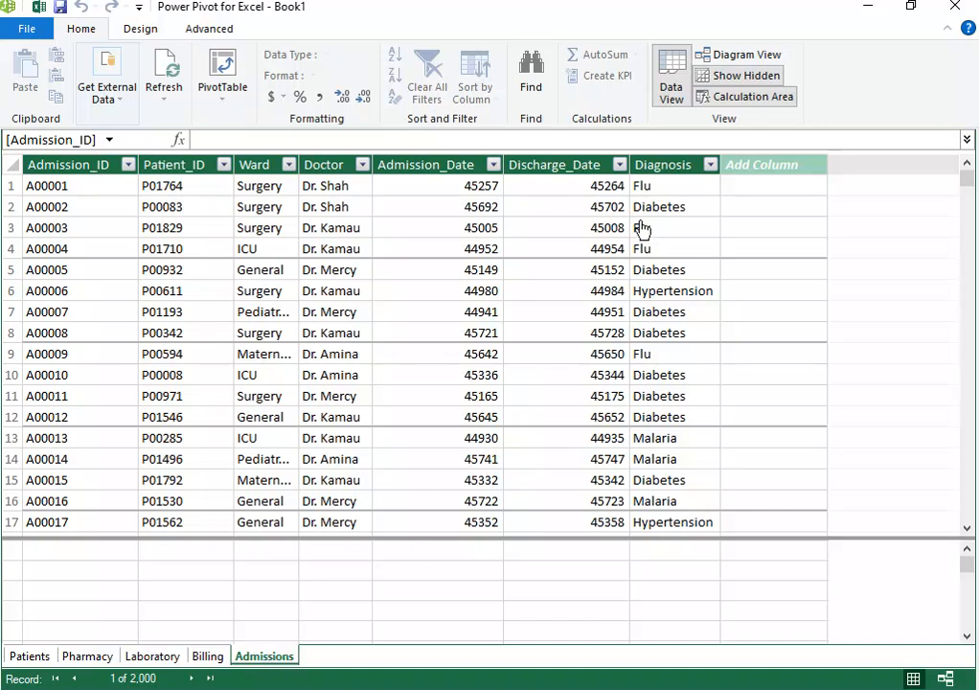
Step: Display the data model in Diagram View with all five tables fitting on screen
left_click(733, 61)
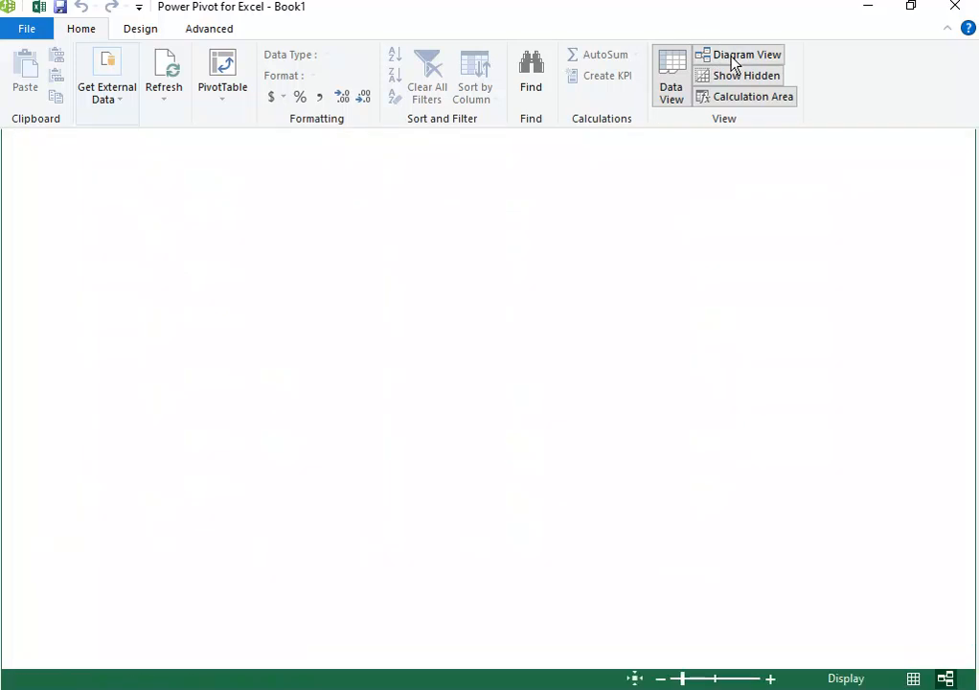
left_click(660, 678)
left_click(660, 678)
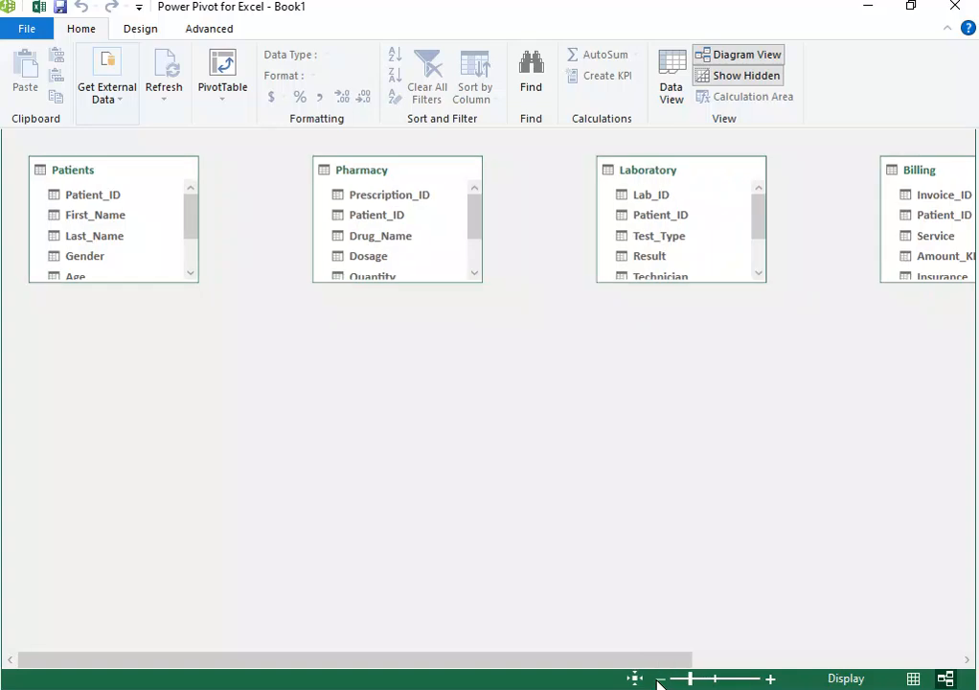
left_click(660, 679)
left_click(660, 679)
left_click(660, 680)
left_click(660, 679)
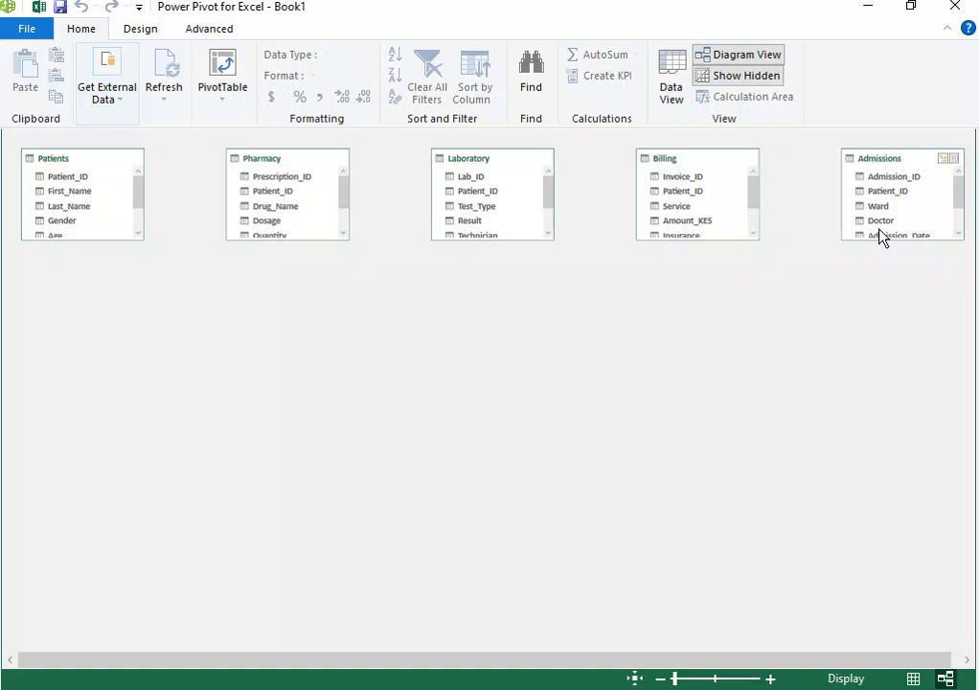
Step: Create relationships linking Patient_ID in Pharmacy, Laboratory, Billing and Admissions to Patient_ID in the Patients table
left_click_drag(278, 193, 77, 177)
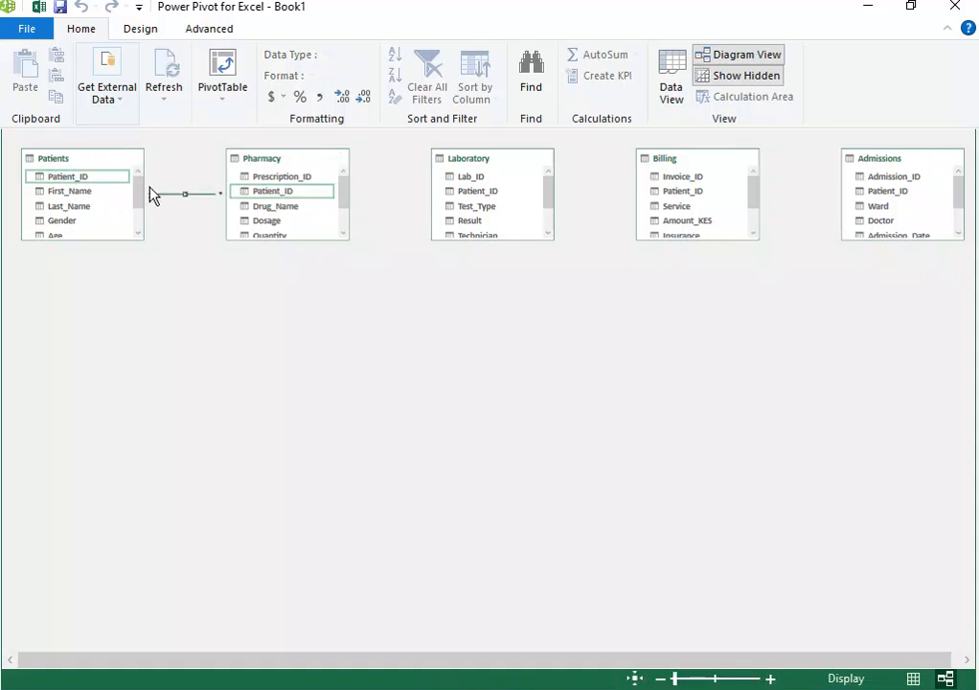
left_click(479, 200)
left_click_drag(479, 201, 81, 180)
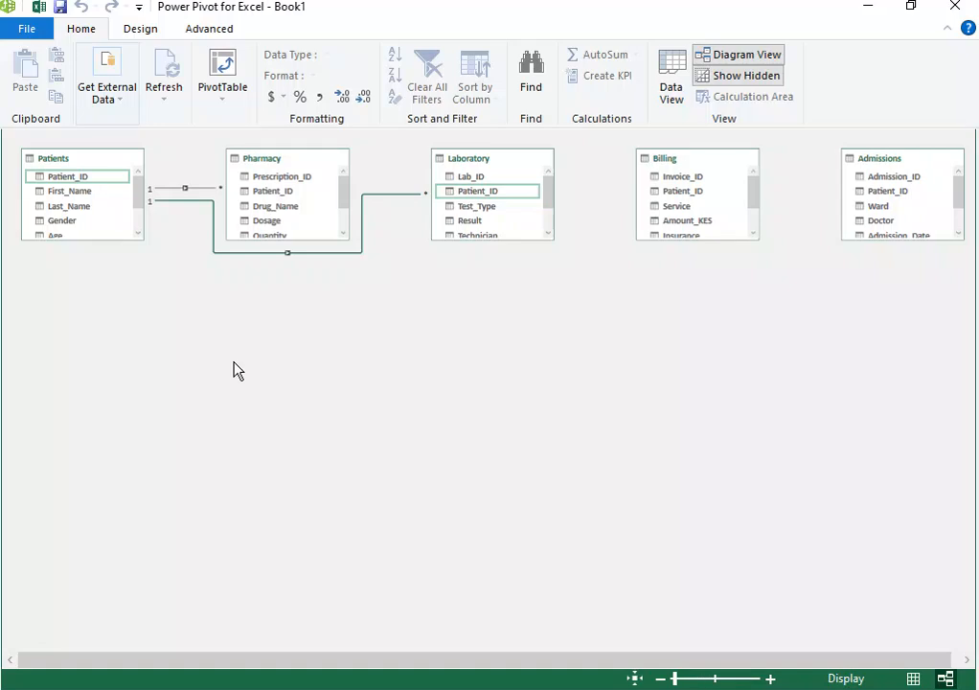
left_click_drag(670, 191, 61, 180)
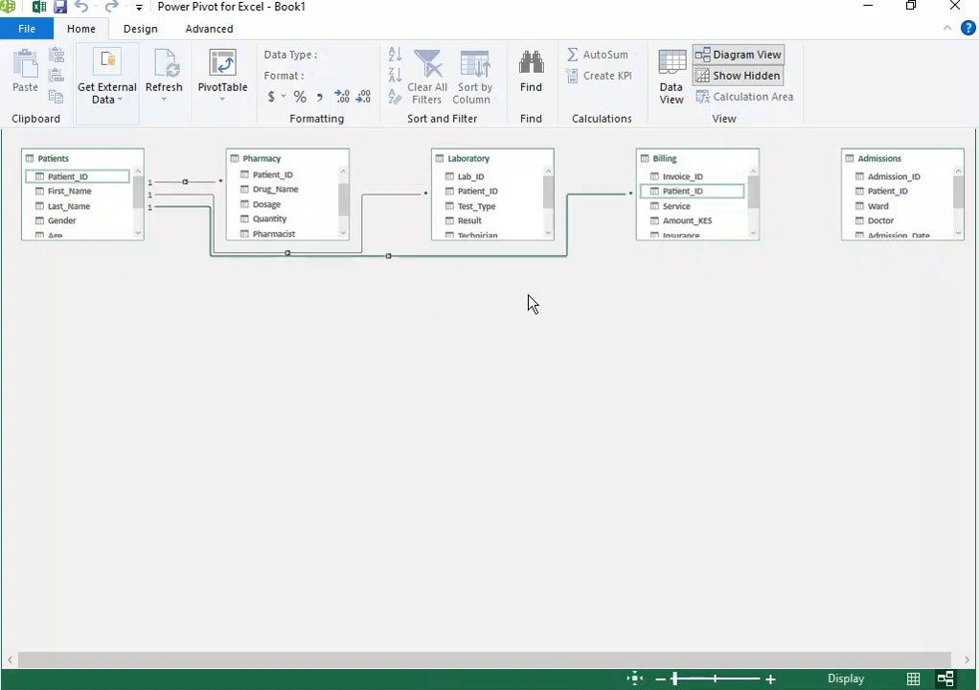
left_click_drag(877, 191, 67, 179)
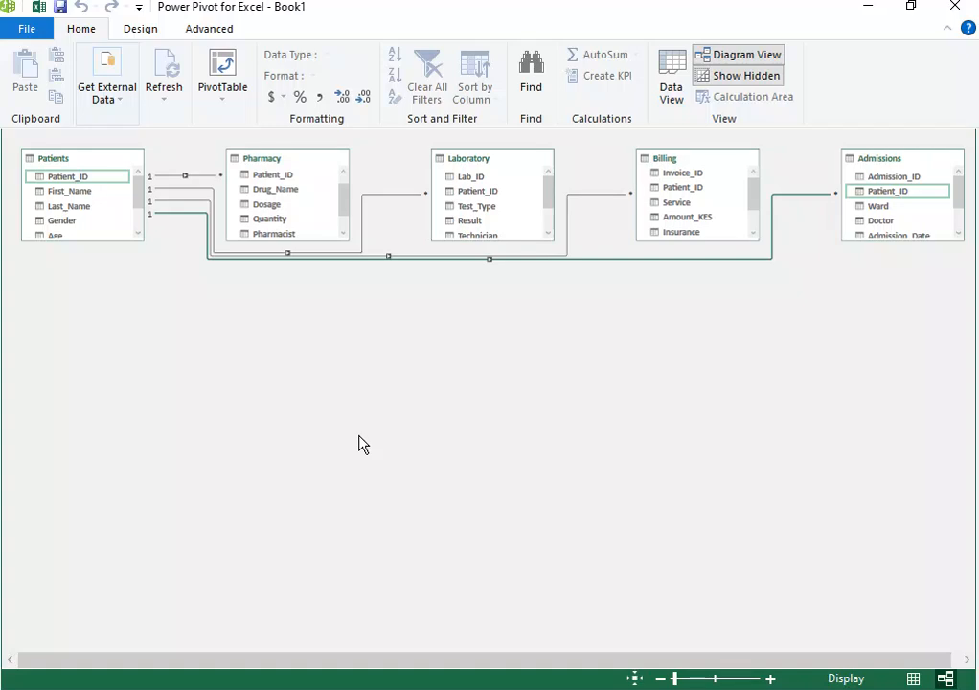
Step: Create a PivotTable from the data model on a new worksheet
left_click(220, 103)
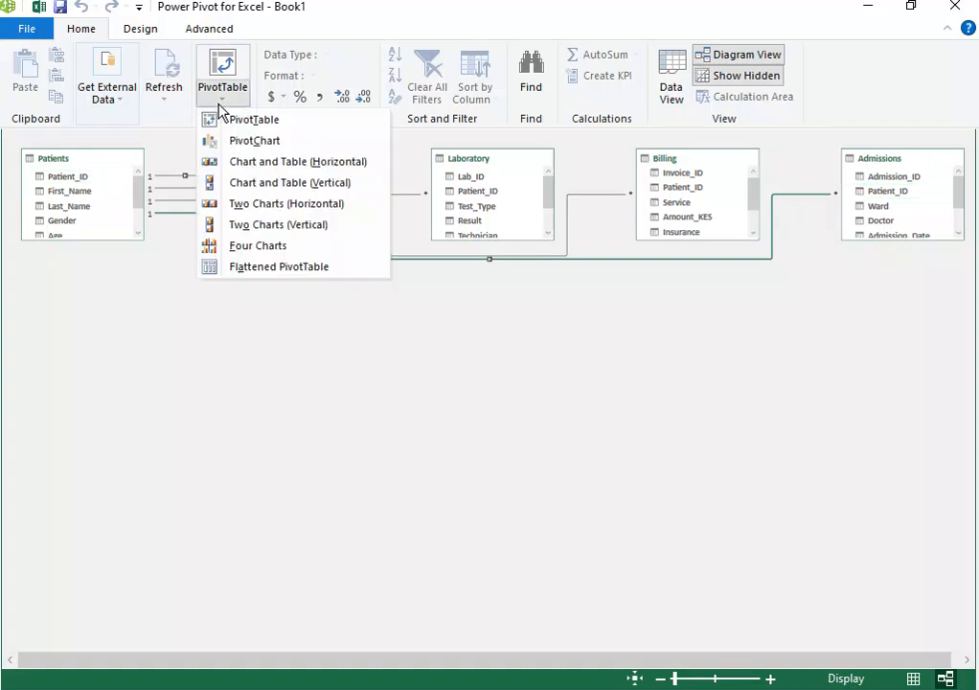
left_click(246, 122)
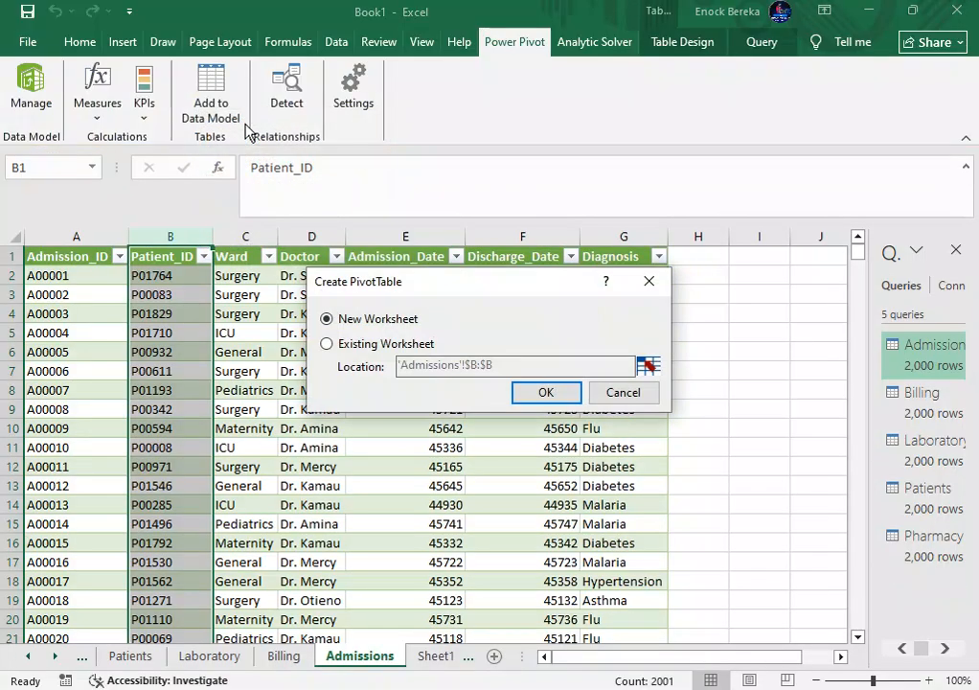
left_click(559, 392)
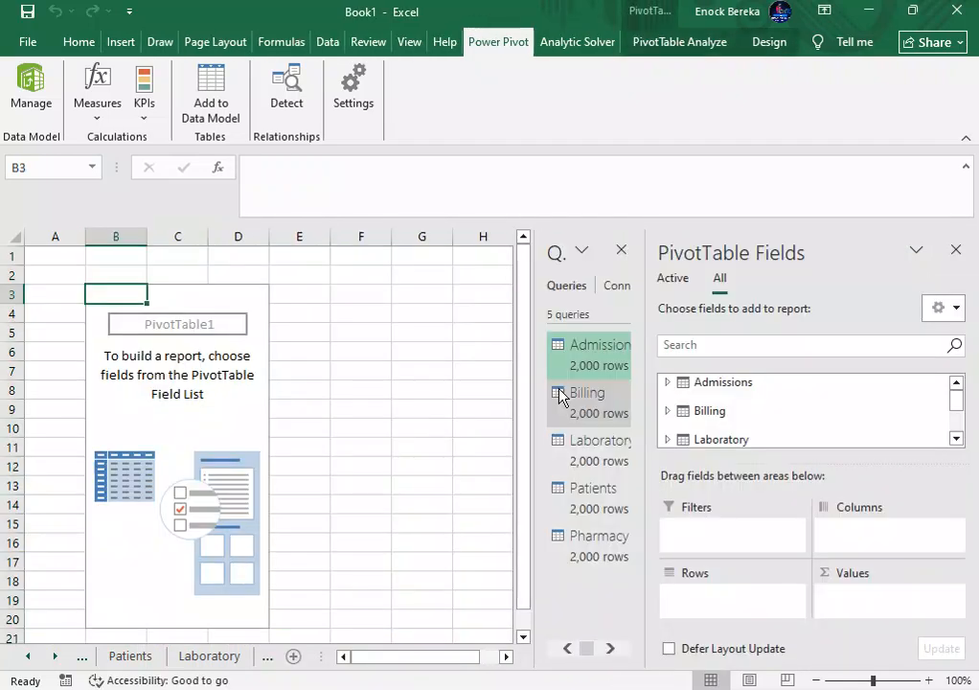
Step: Add the County field from the Patients table to the PivotTable's rows
mouse_move(561, 395)
scroll(773, 410, "down", 3)
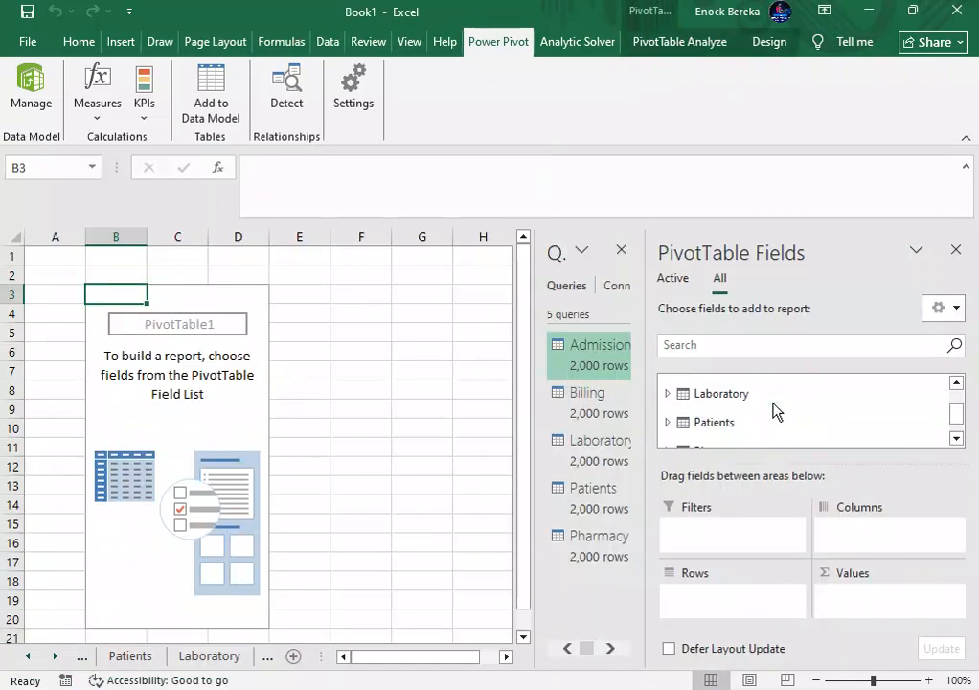
scroll(773, 410, "up", 3)
scroll(769, 411, "down", 3)
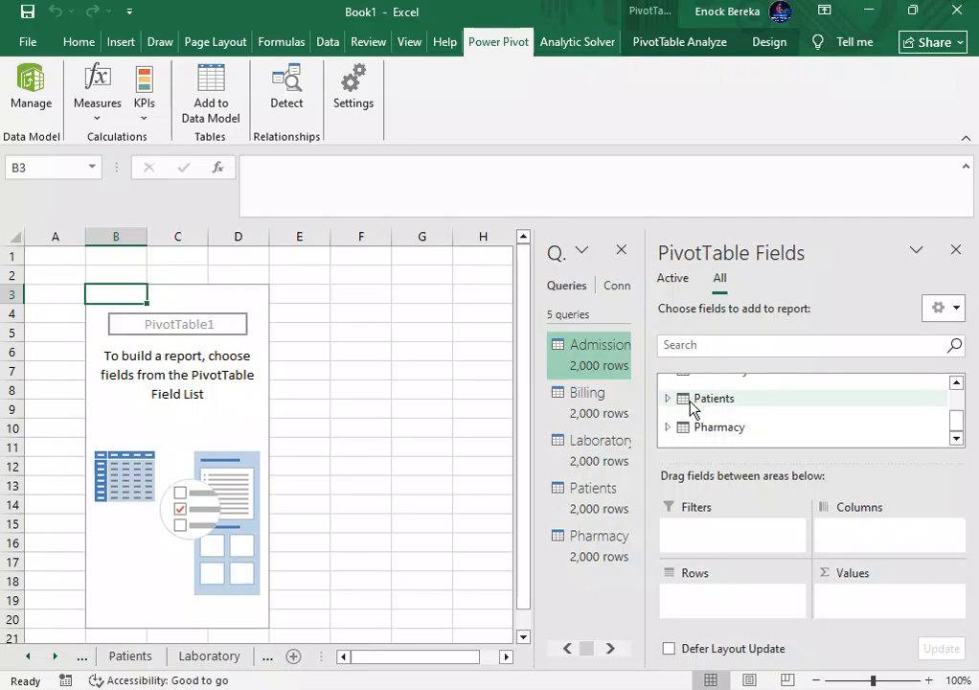
left_click(668, 399)
scroll(761, 429, "down", 2)
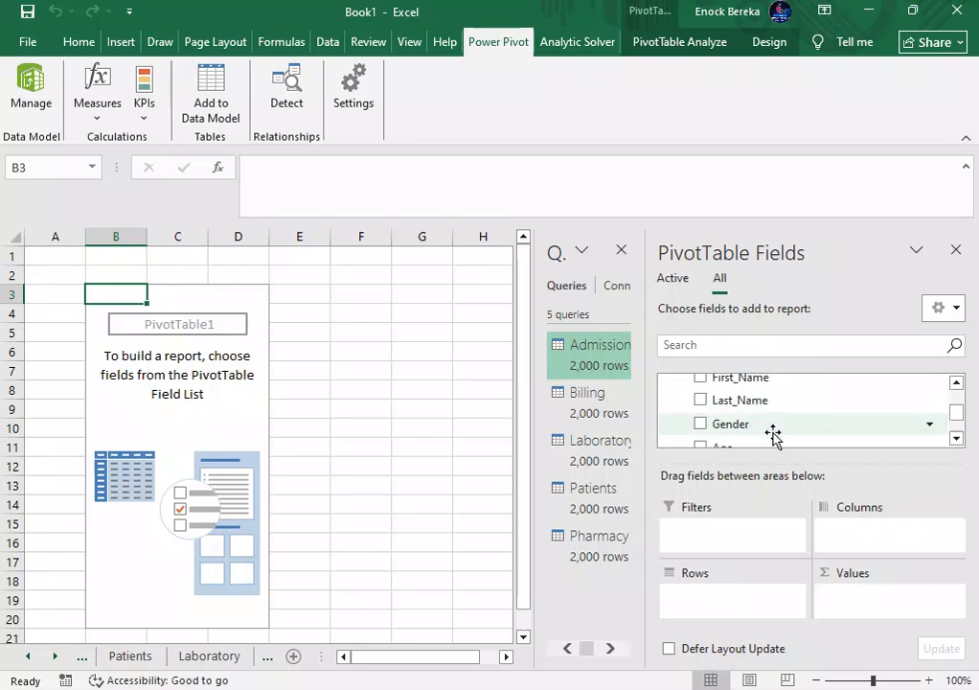
scroll(752, 429, "down", 2)
left_click_drag(754, 425, 740, 616)
Step: Add Admission_ID from the Admissions table to the PivotTable's values to count admissions per county
scroll(762, 420, "down", 2)
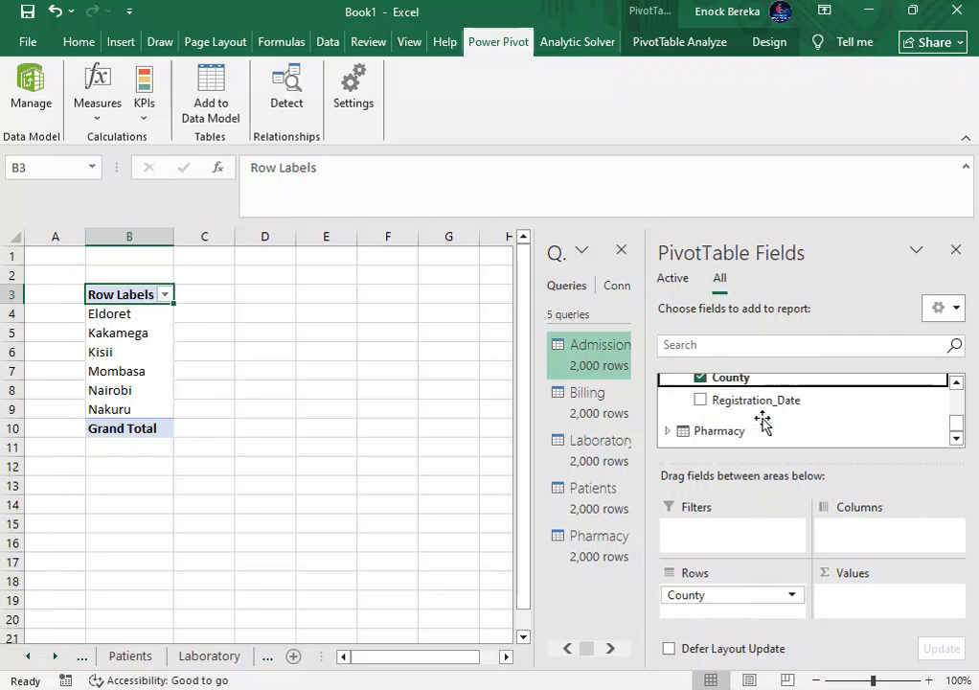
scroll(761, 421, "up", 10)
left_click(733, 388)
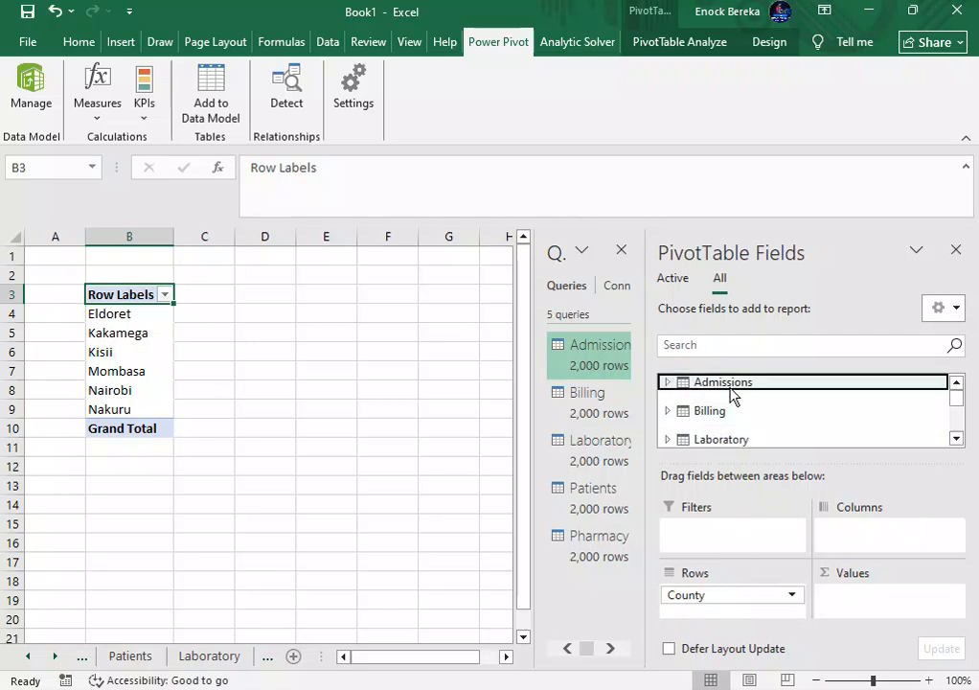
left_click_drag(757, 404, 864, 598)
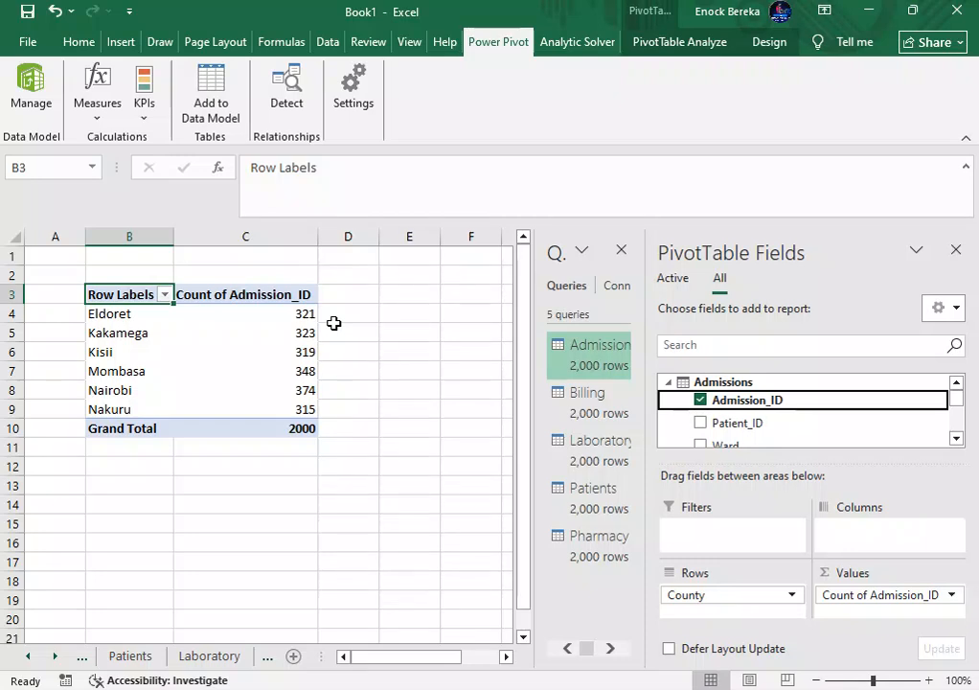
Step: Insert a Stacked Column PivotChart of the admission counts by county and move it down so it starts around row 8
left_click(223, 338)
mouse_move(223, 337)
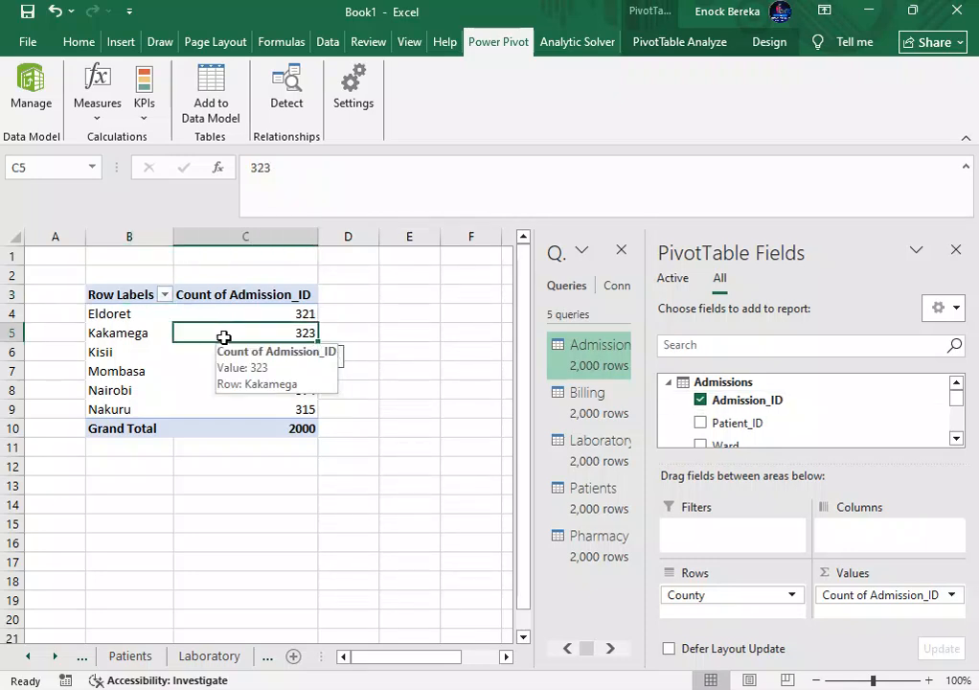
left_click(666, 43)
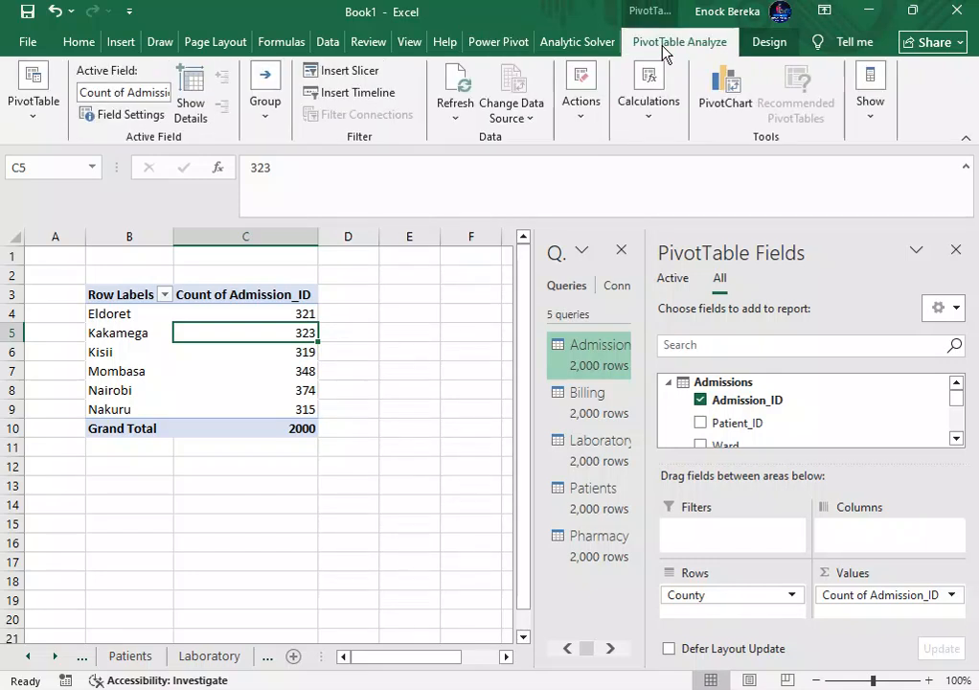
left_click(723, 100)
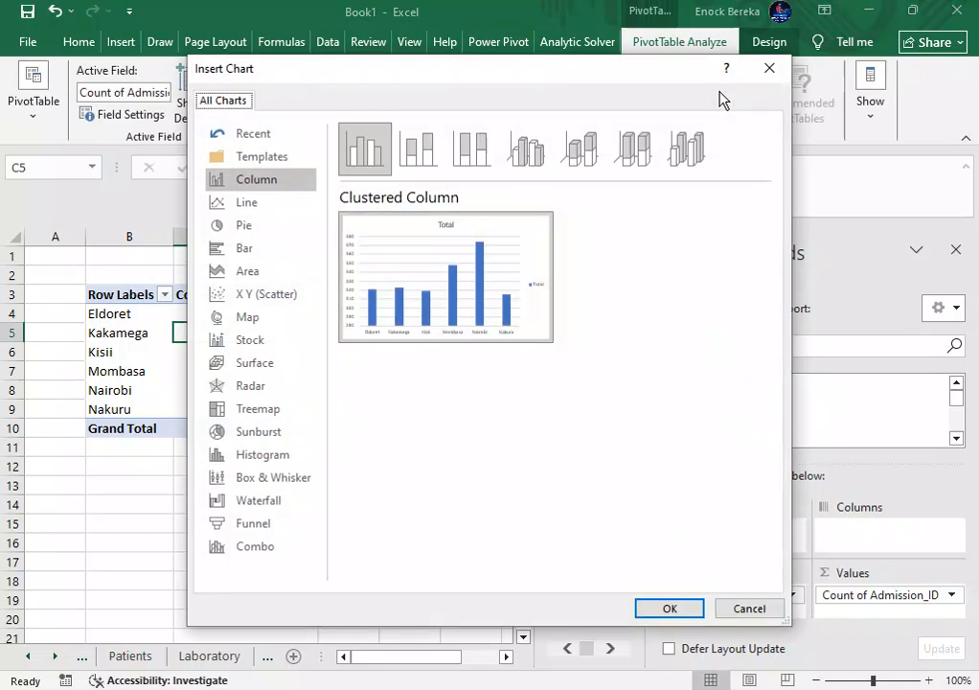
left_click(428, 165)
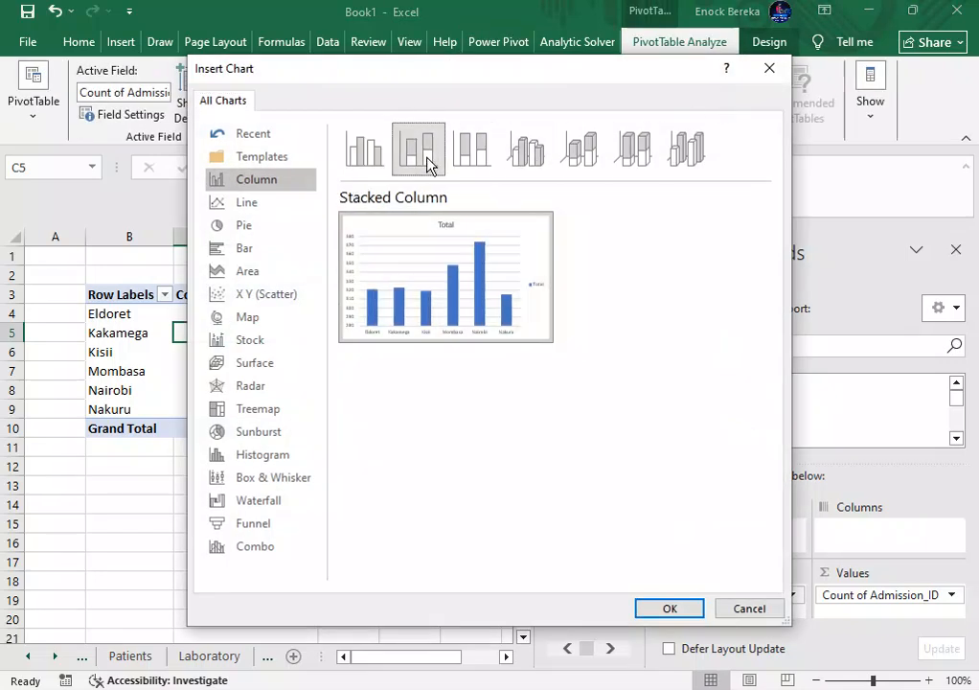
left_click(670, 608)
left_click_drag(370, 332, 390, 405)
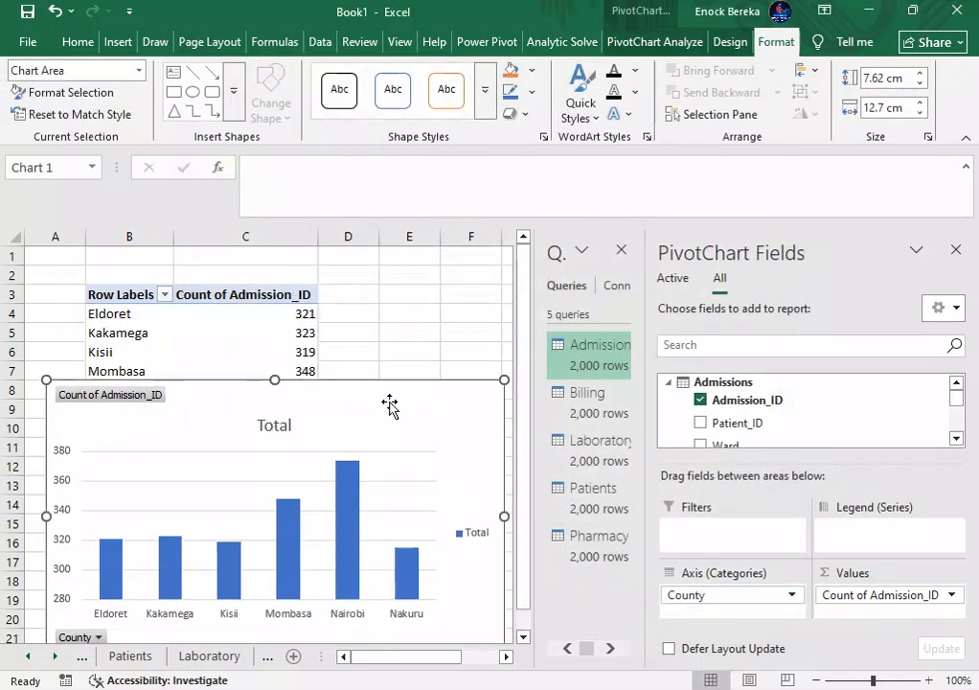